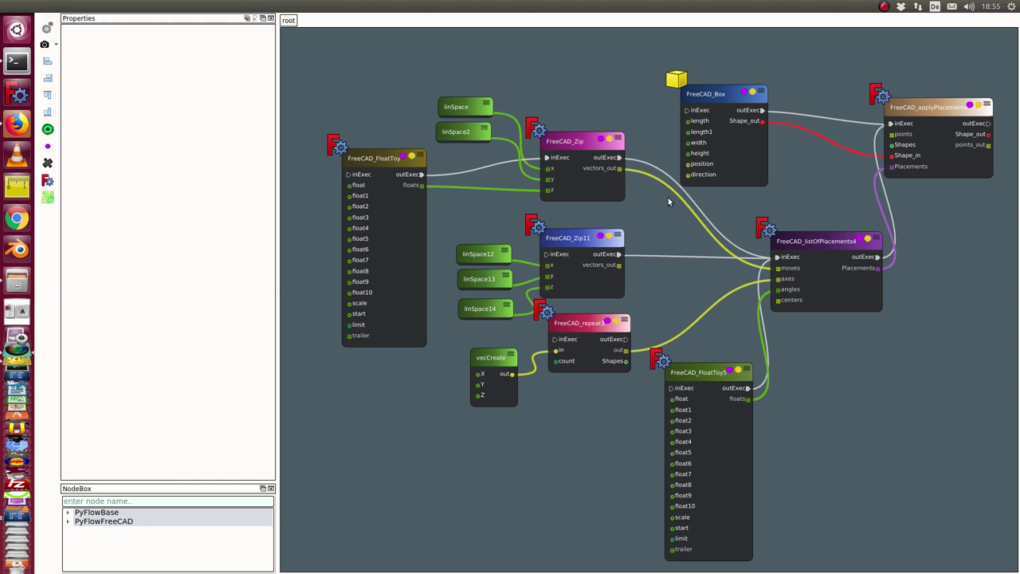
Check the linSpace and linSpace2 ranges and FloatToy floats, then unmaximize PyFlow beside FreeCAD
click(468, 106)
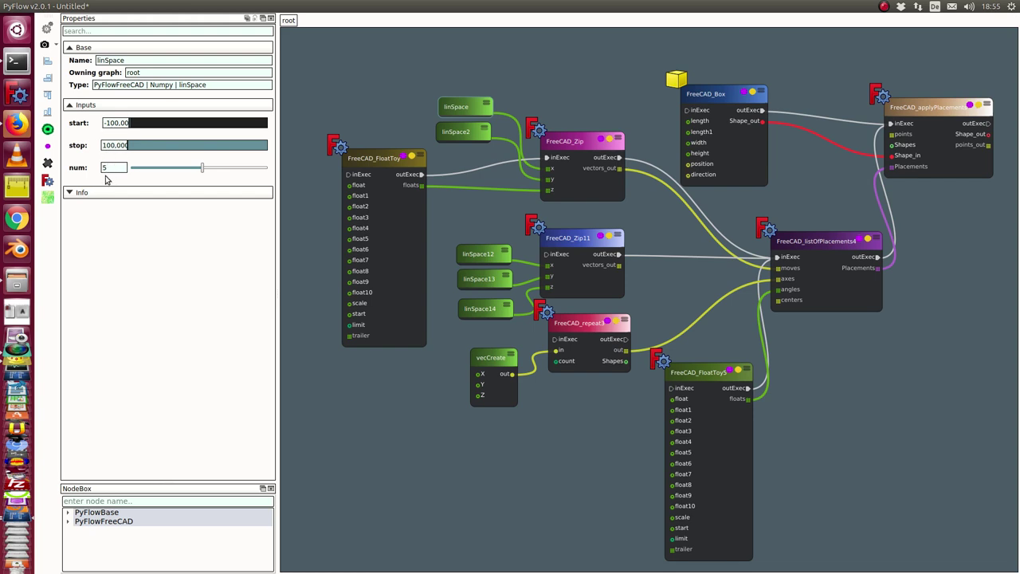
click(458, 134)
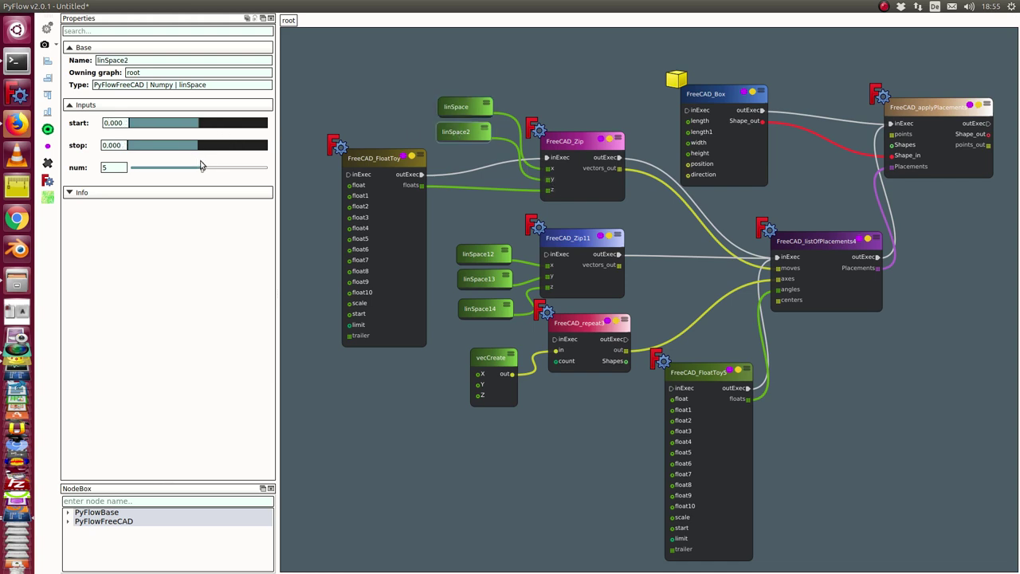
click(380, 159)
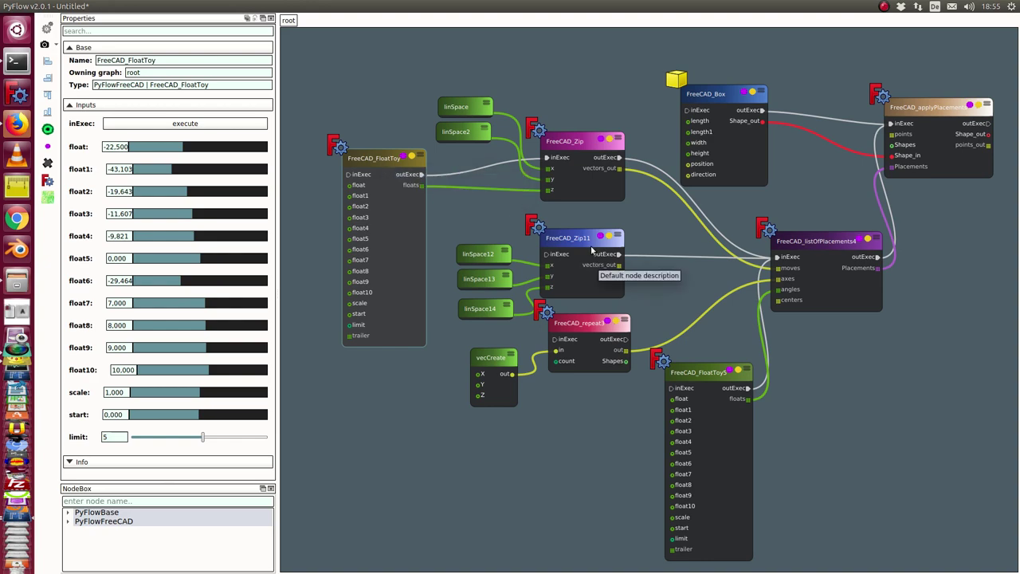
double_click(460, 10)
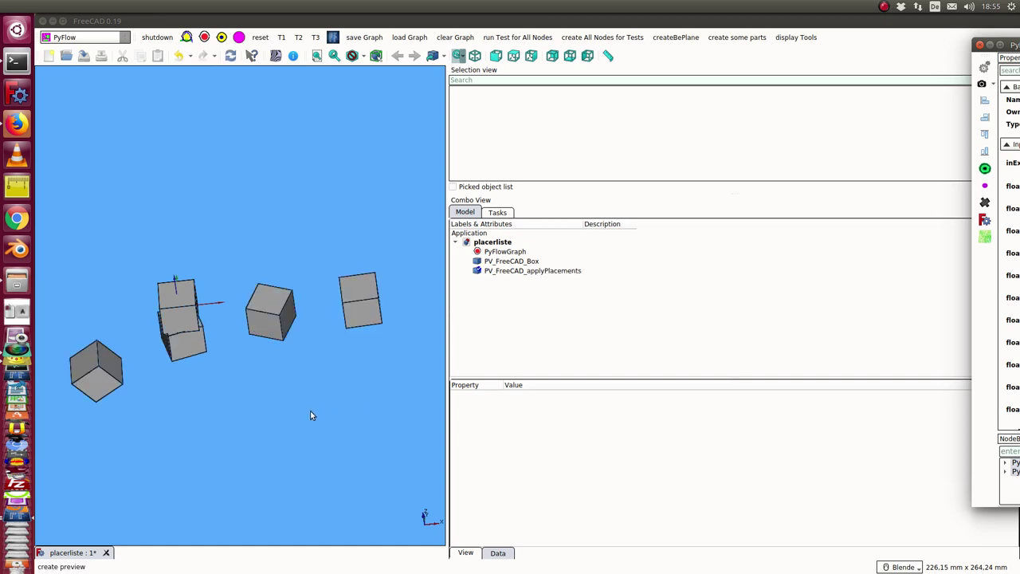
Hide PV_FreeCAD_Box with Space, deselect, and switch FreeCAD to the front view
click(509, 263)
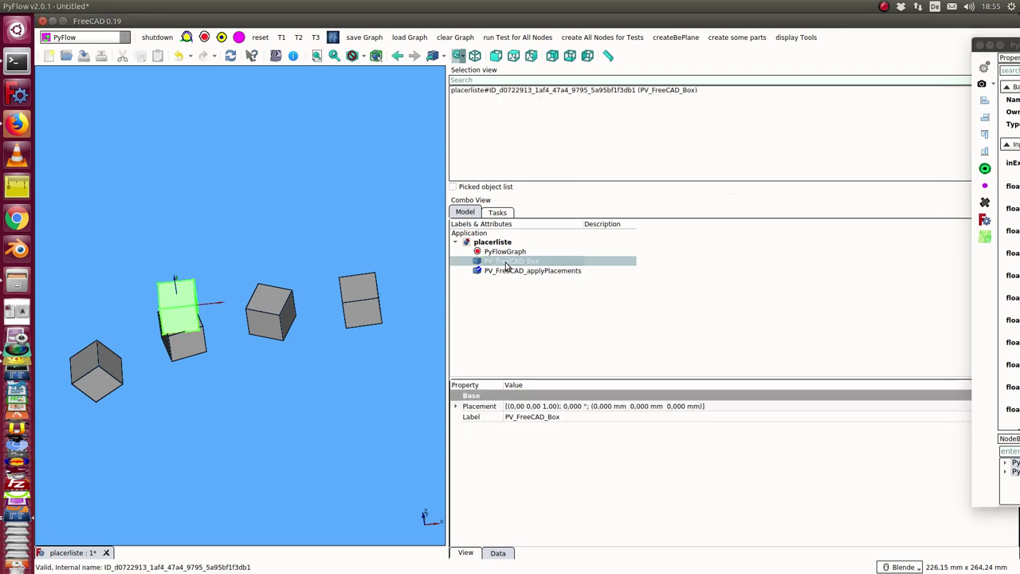
key(space)
click(201, 500)
key(1)
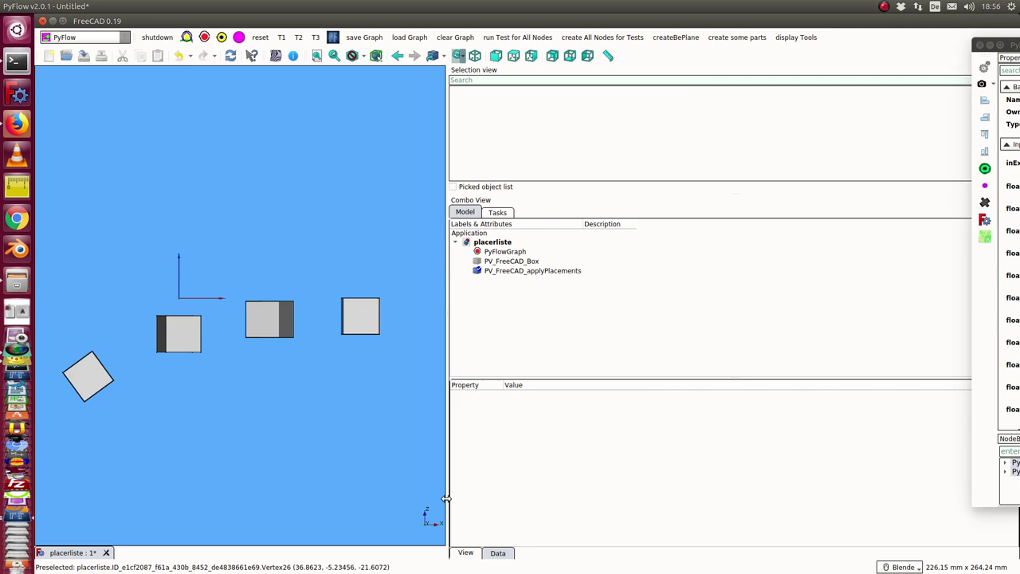
Bring PyFlow back on screen, then drag FloatToy's float, float1 and float2 sliders to shift the cubes
drag(1012, 45, 792, 81)
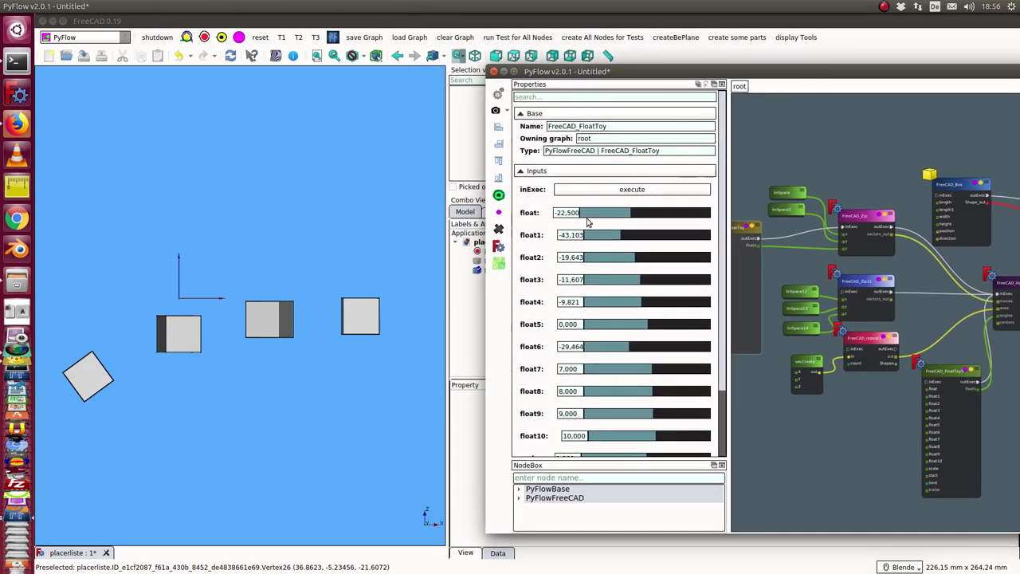
mouse_move(631, 217)
mouse_down()
mouse_move(612, 217)
mouse_move(634, 216)
mouse_up()
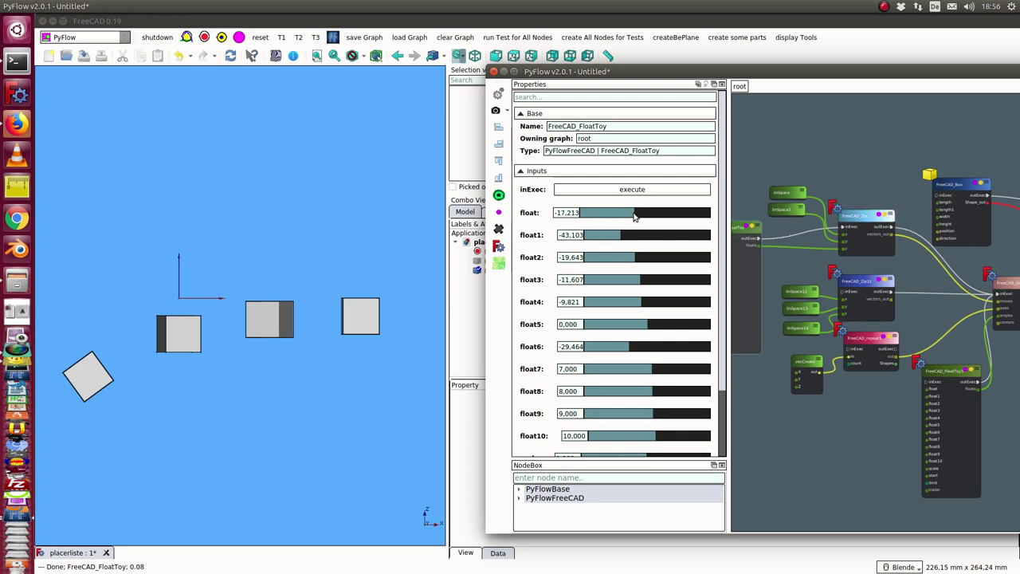
drag(635, 217, 642, 218)
drag(621, 234, 637, 257)
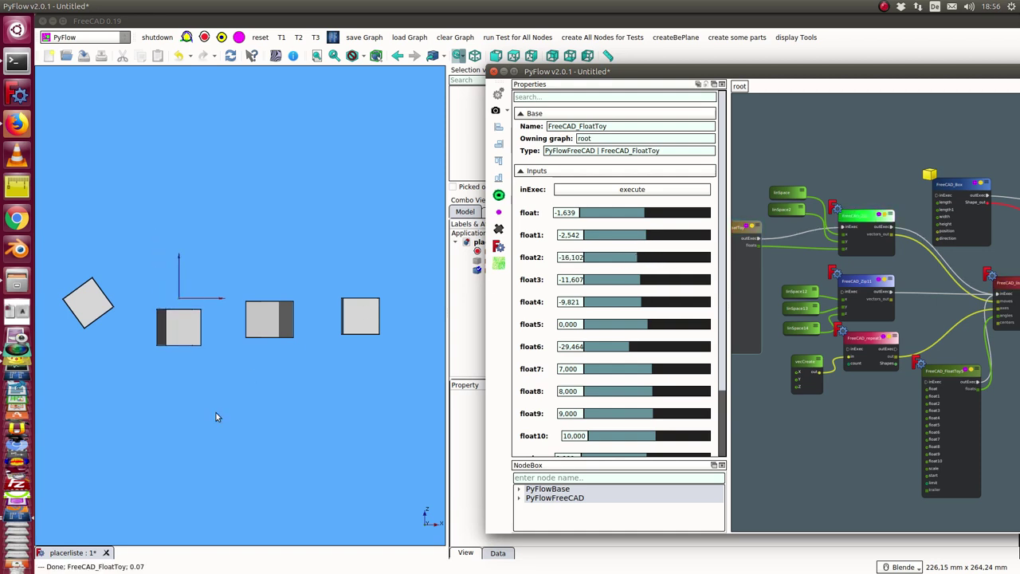
scroll(214, 414, down, 5)
mouse_move(634, 216)
mouse_down()
mouse_move(610, 221)
mouse_move(640, 222)
mouse_move(626, 220)
mouse_up()
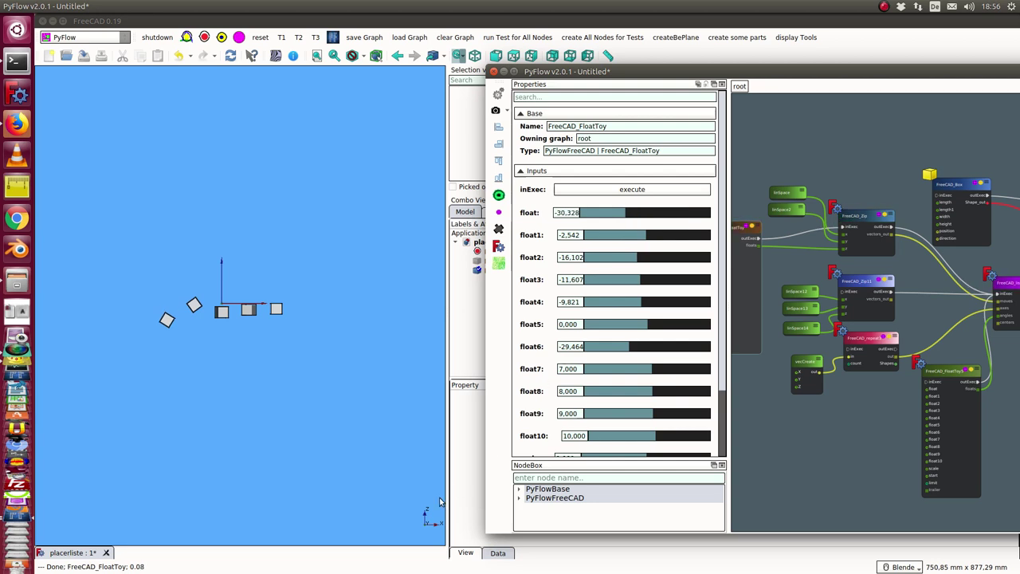
drag(640, 257, 617, 303)
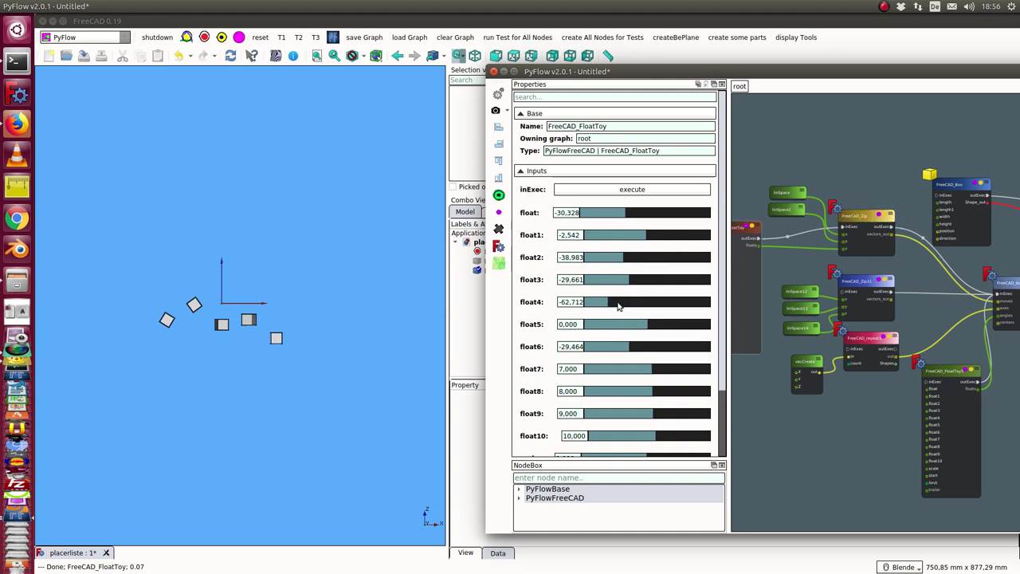
scroll(560, 413, down, 3)
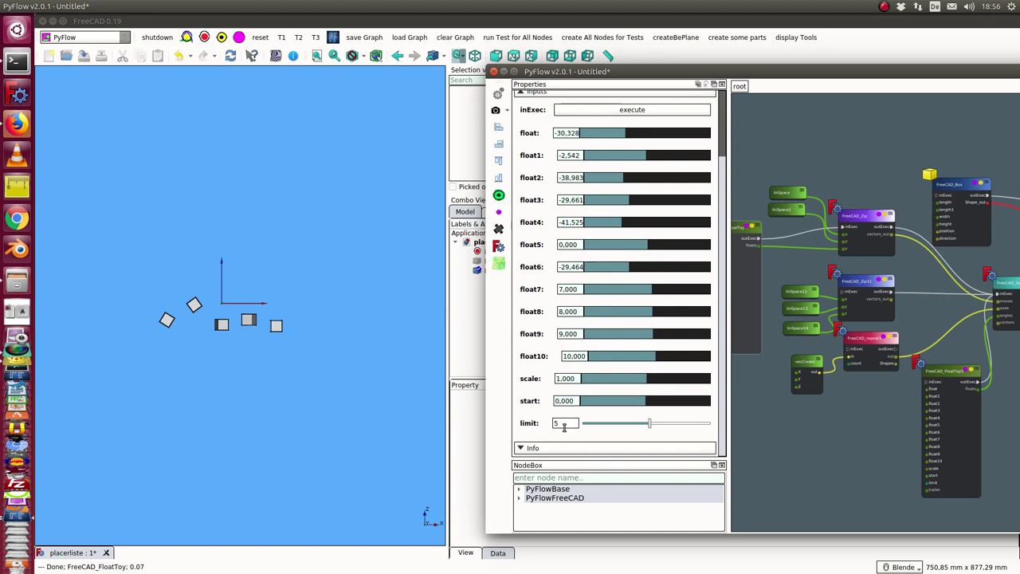
Zoom and pan the graph to inspect vecCreate and FreeCAD_repeat3 repeating vector (0, 1, 0) twice
scroll(722, 378, up, 1)
scroll(723, 371, up, 3)
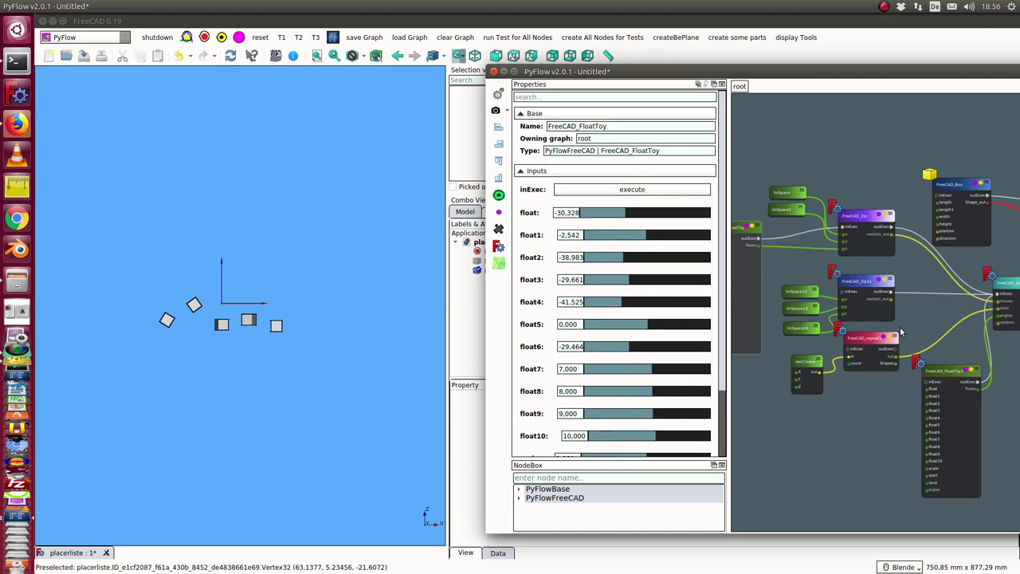
scroll(919, 312, up, 2)
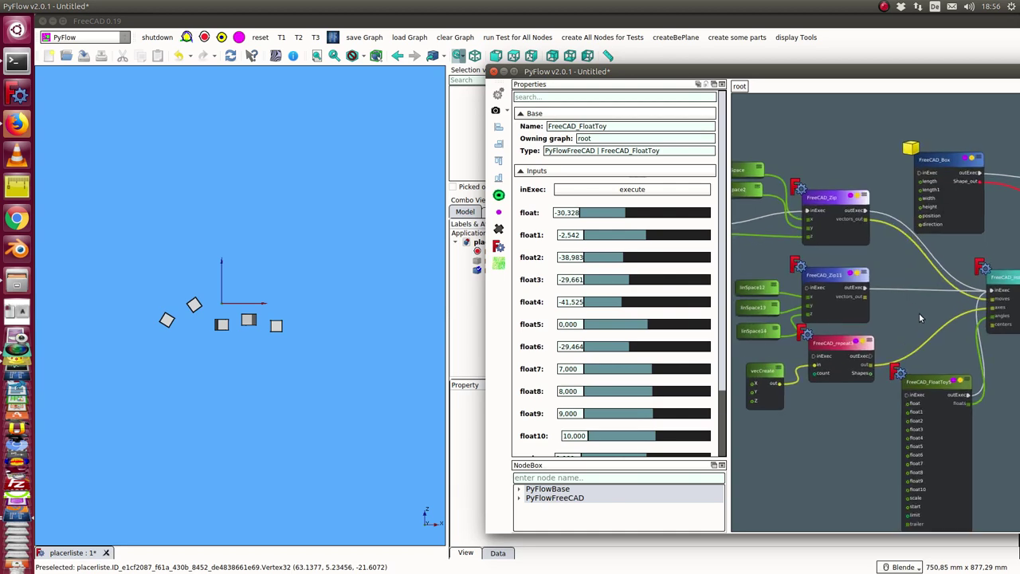
scroll(903, 319, up, 2)
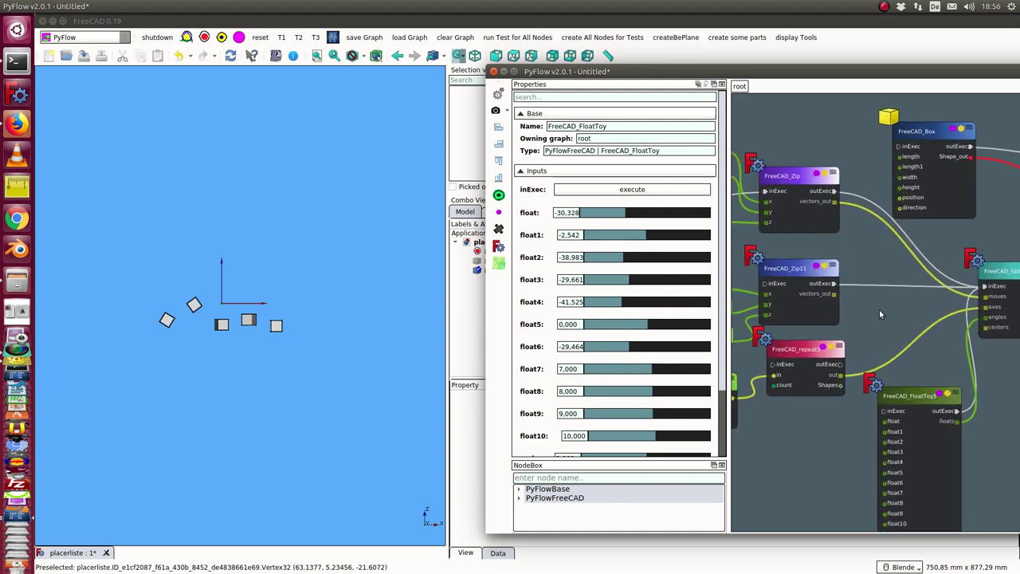
middle_drag(879, 310, 956, 297)
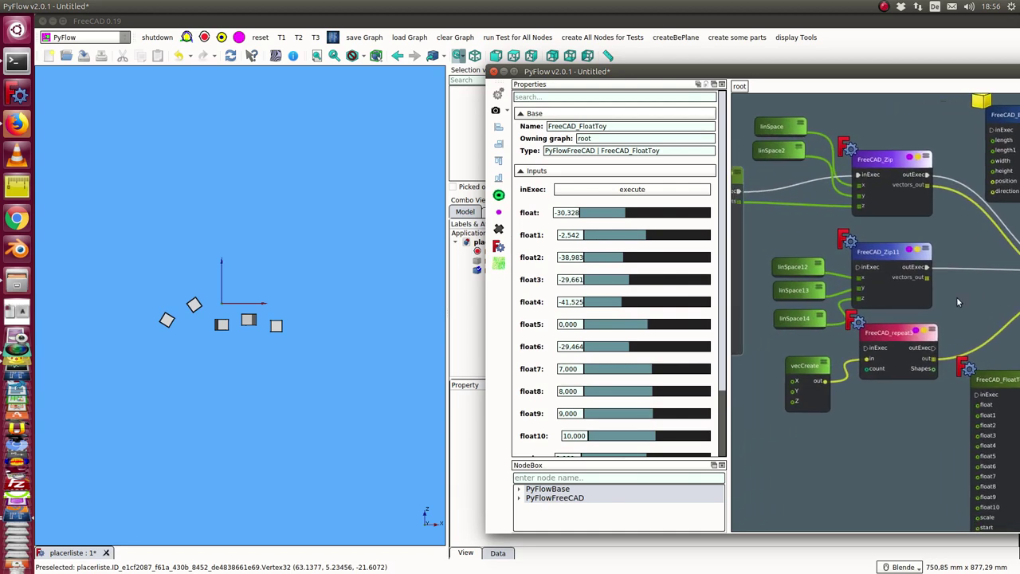
click(804, 367)
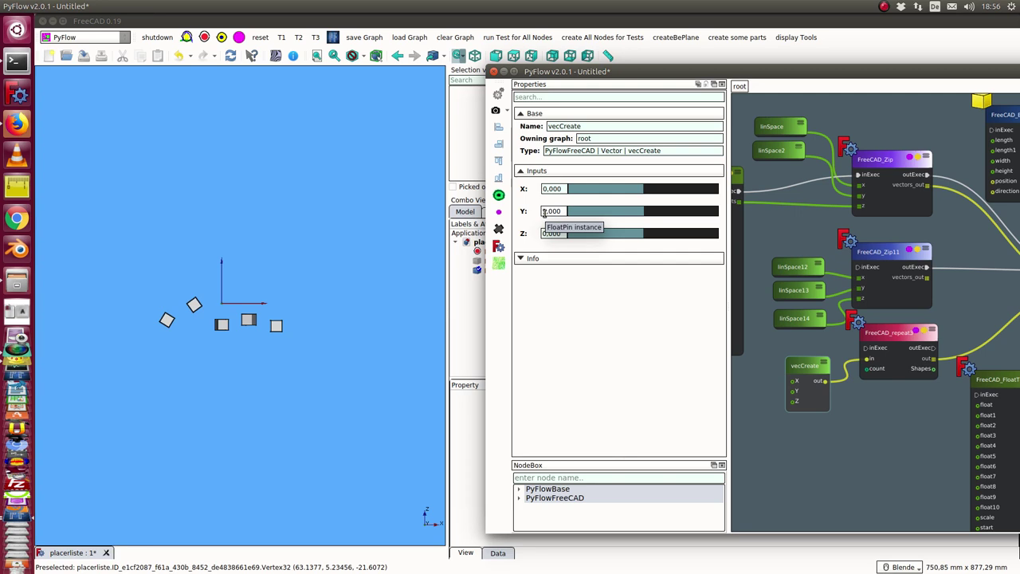
middle_drag(795, 228, 712, 233)
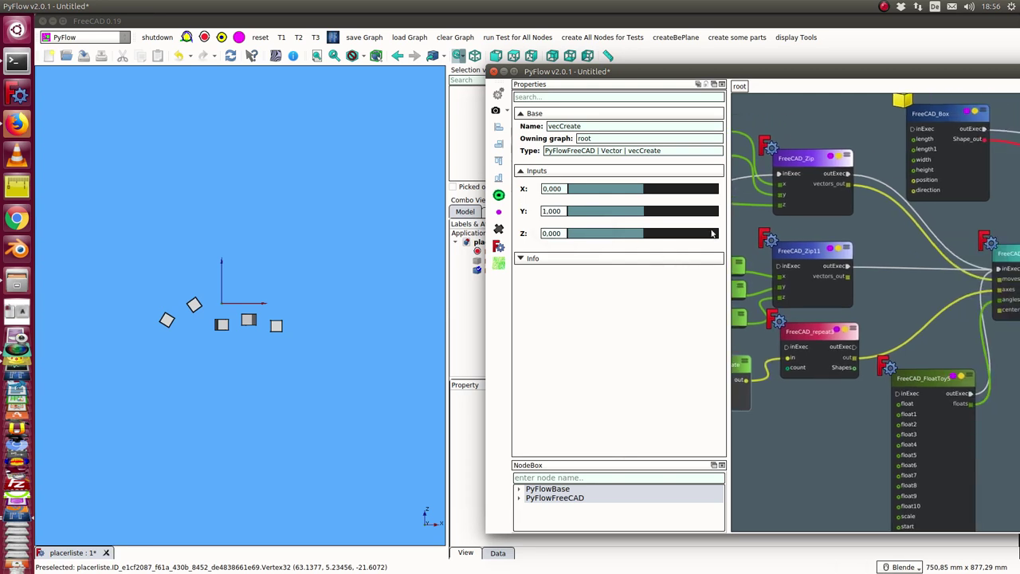
click(797, 334)
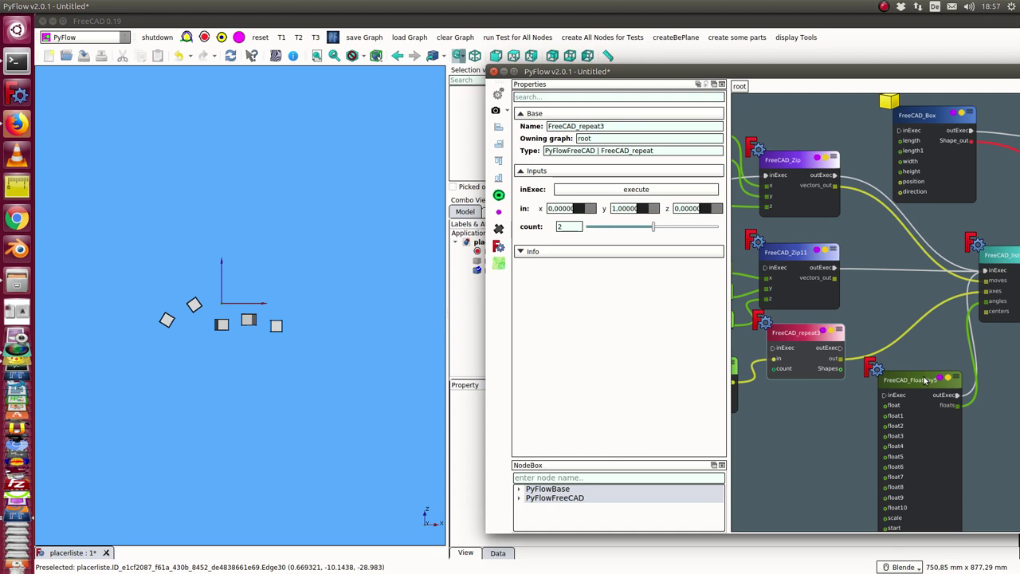
Move FreeCAD_FloatToy5 up-left and lower its first float to about -68 and below
drag(925, 382, 905, 297)
click(906, 298)
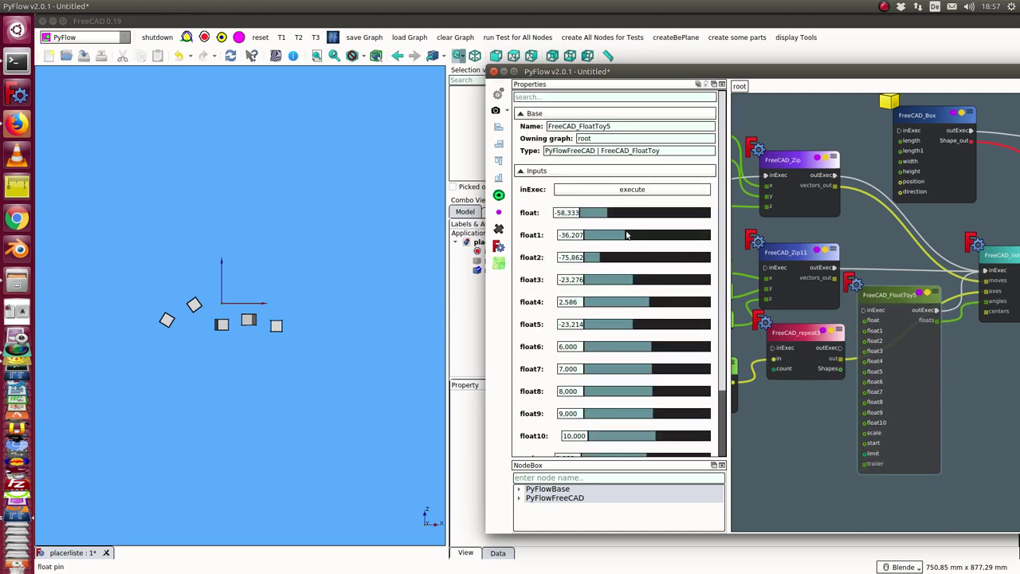
mouse_move(606, 215)
mouse_down()
mouse_move(619, 212)
mouse_move(585, 212)
mouse_move(600, 212)
mouse_up()
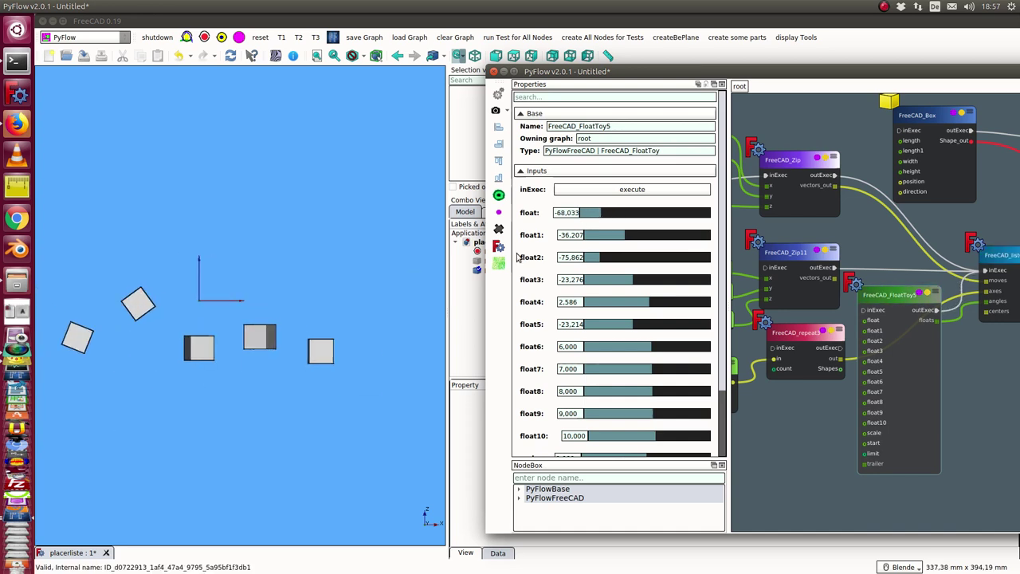
drag(606, 216, 616, 258)
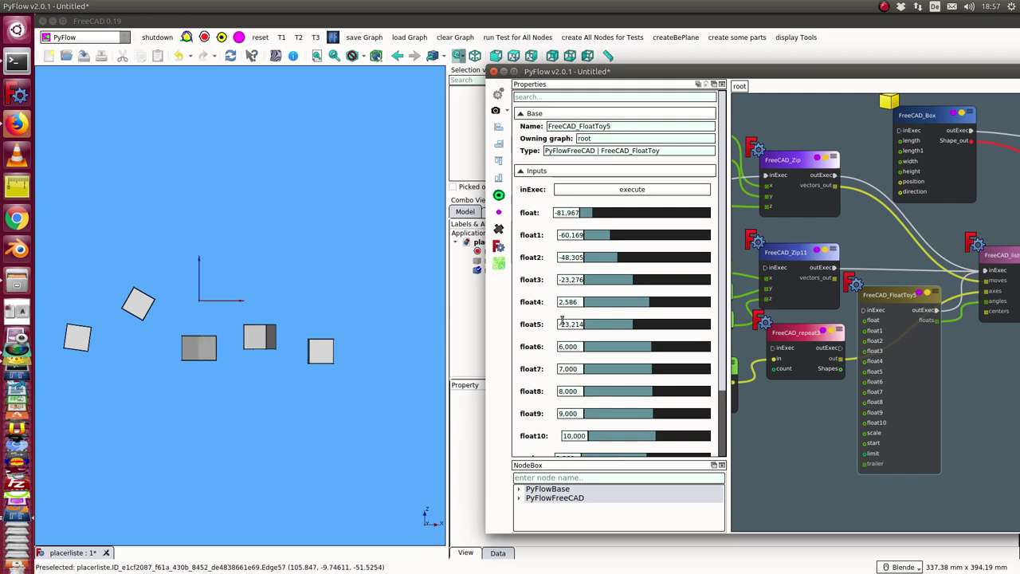
Set float2 to -55.932 and float3 to -32.203, then view the cubes from the top
drag(616, 258, 629, 280)
click(319, 262)
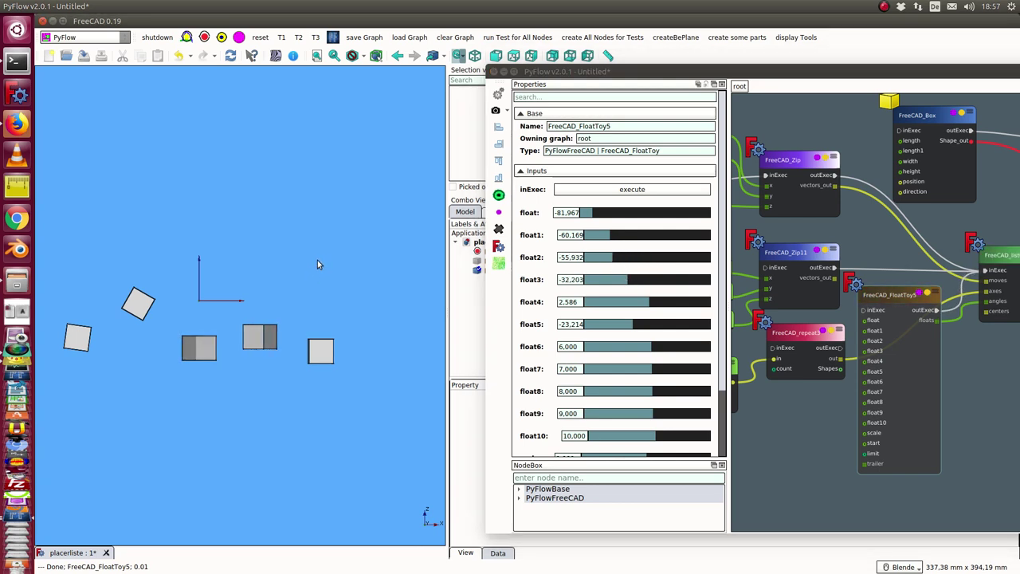
key(2)
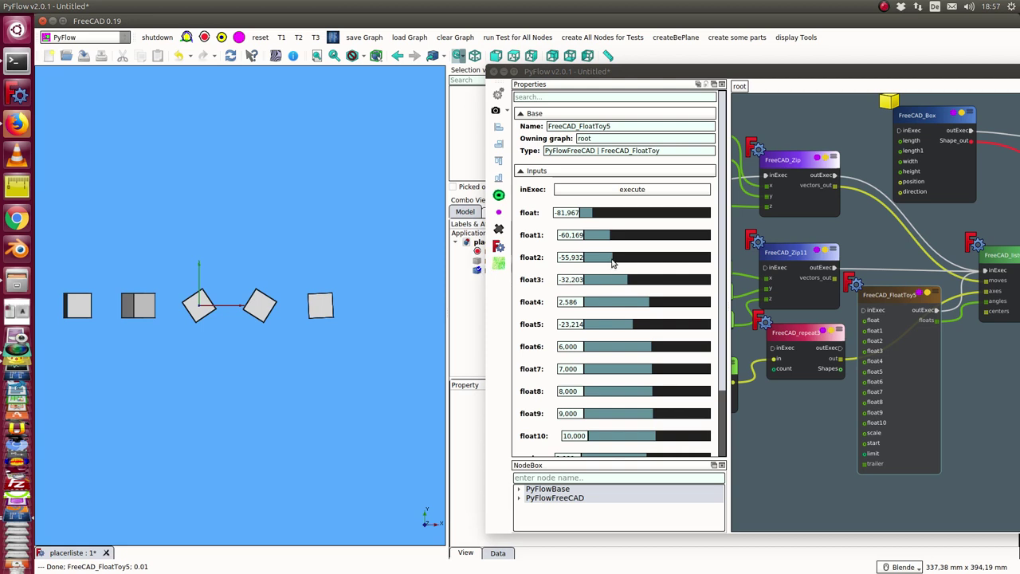
Set FreeCAD_FloatToy5's float2 to -18.644 and float1 to -61.017
drag(610, 261, 635, 281)
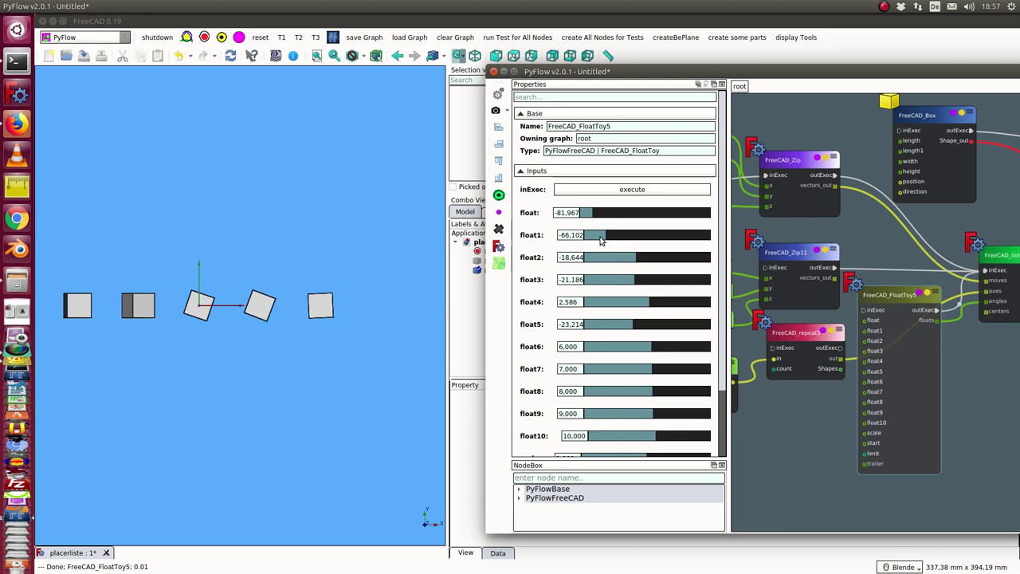
click(610, 242)
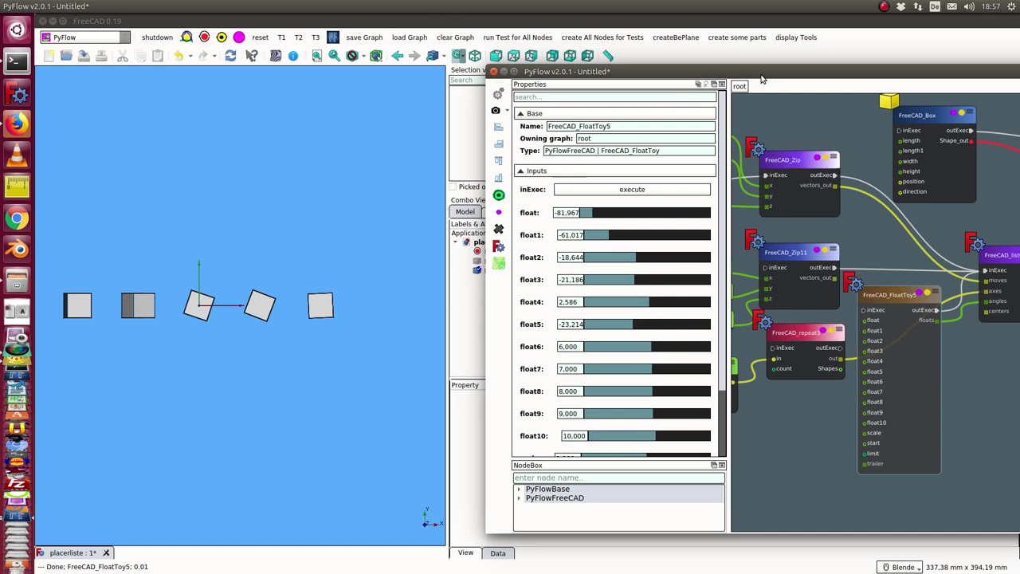
mouse_move(764, 75)
mouse_down()
mouse_move(735, 71)
mouse_move(760, 76)
mouse_up()
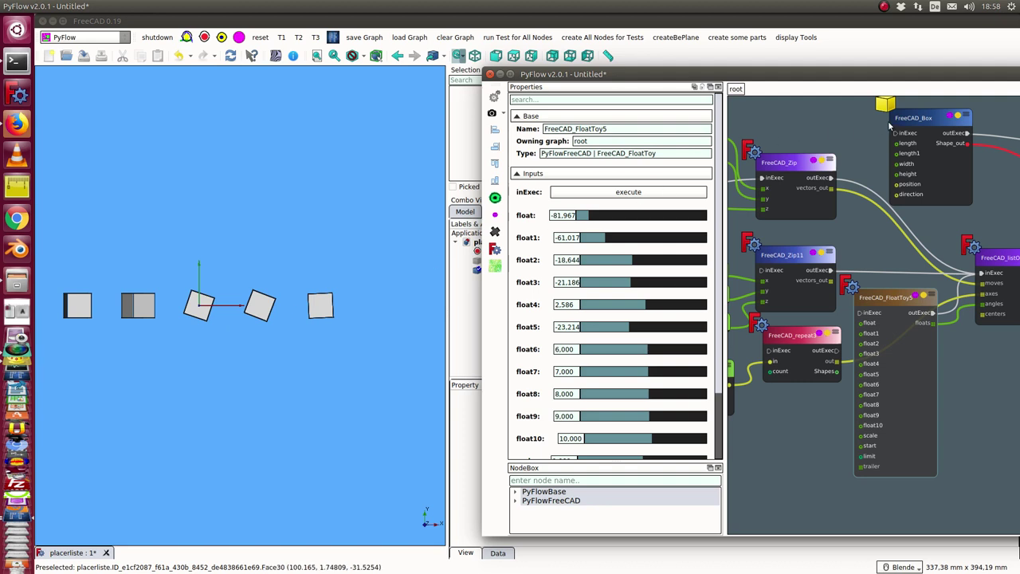
Show FreeCAD_Box's 20 × 20 × 20 at -10, -10, -10 settings with Firefox's nodes page behind
click(924, 120)
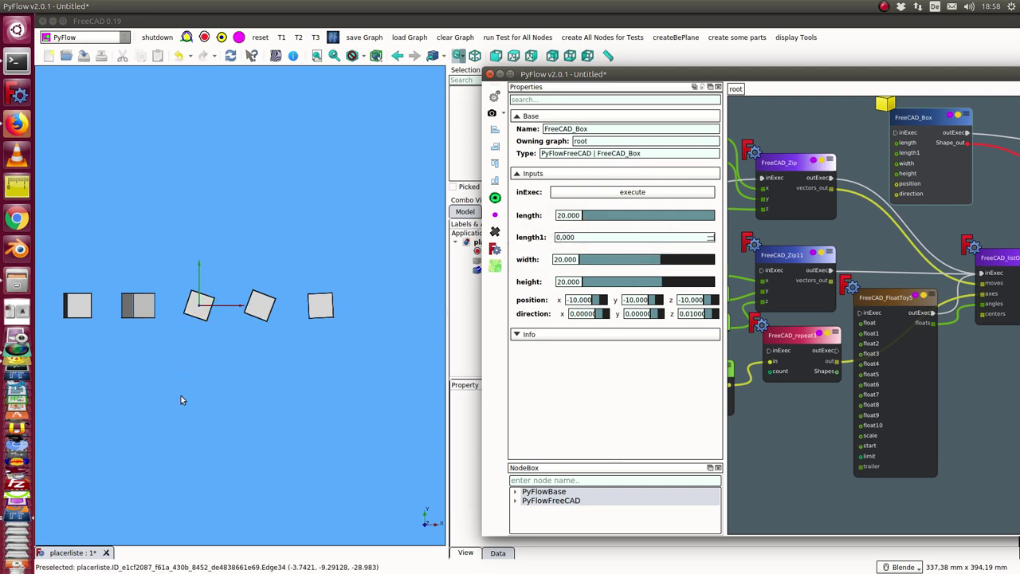
drag(573, 73, 499, 64)
key(alt+Tab)
click(644, 76)
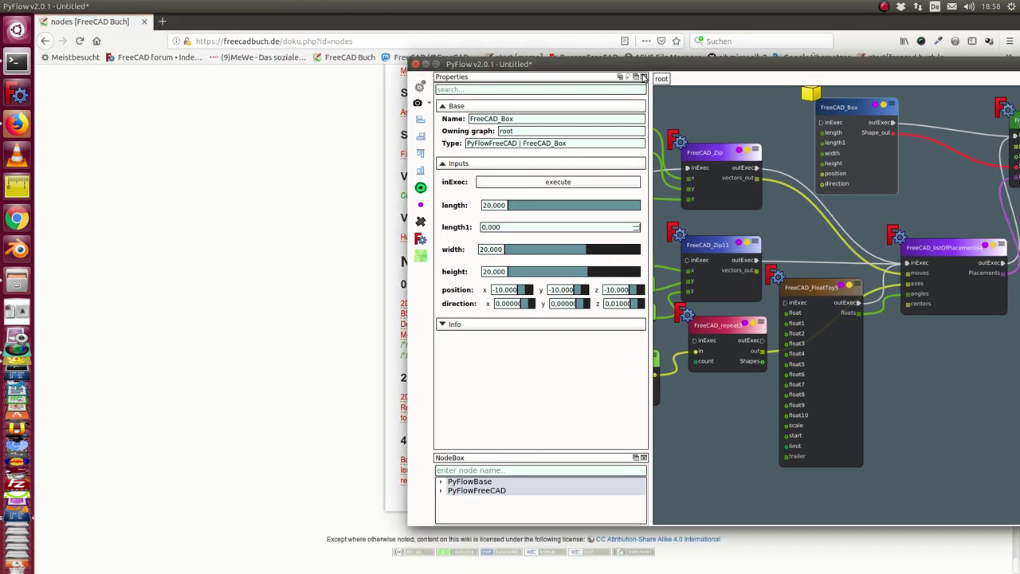
Close the Properties and NodeBox docks, maximize the canvas, centre the graph and nudge FreeCAD_FloatToy5
click(644, 76)
click(644, 76)
drag(665, 65, 355, 21)
middle_drag(321, 77, 491, 73)
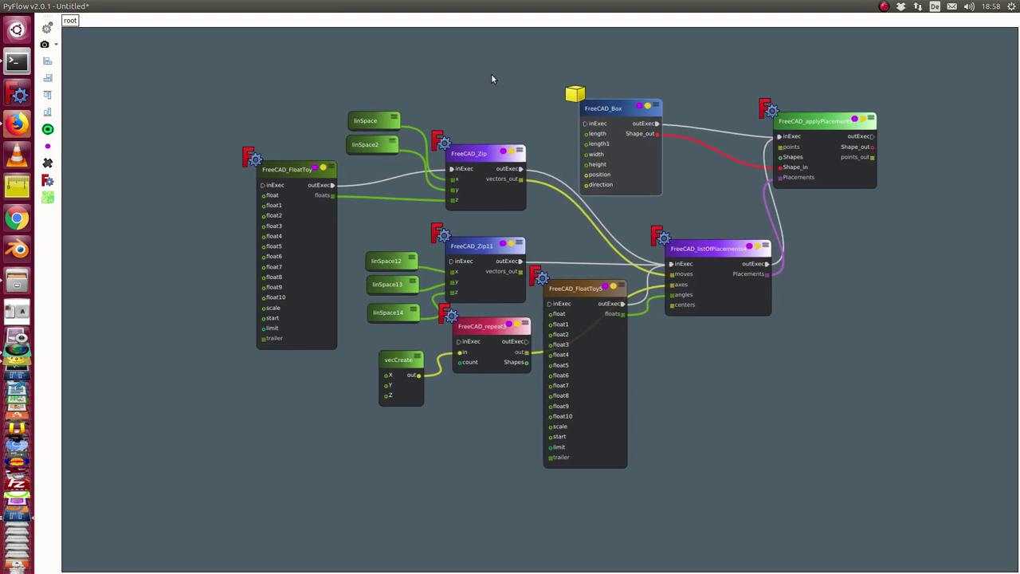
scroll(491, 76, up, 2)
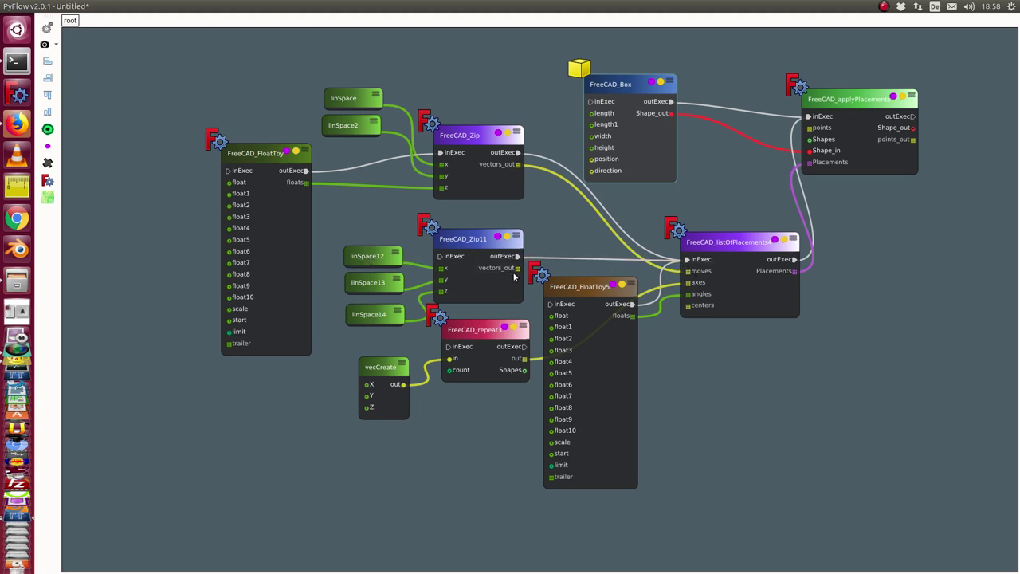
drag(571, 282, 575, 306)
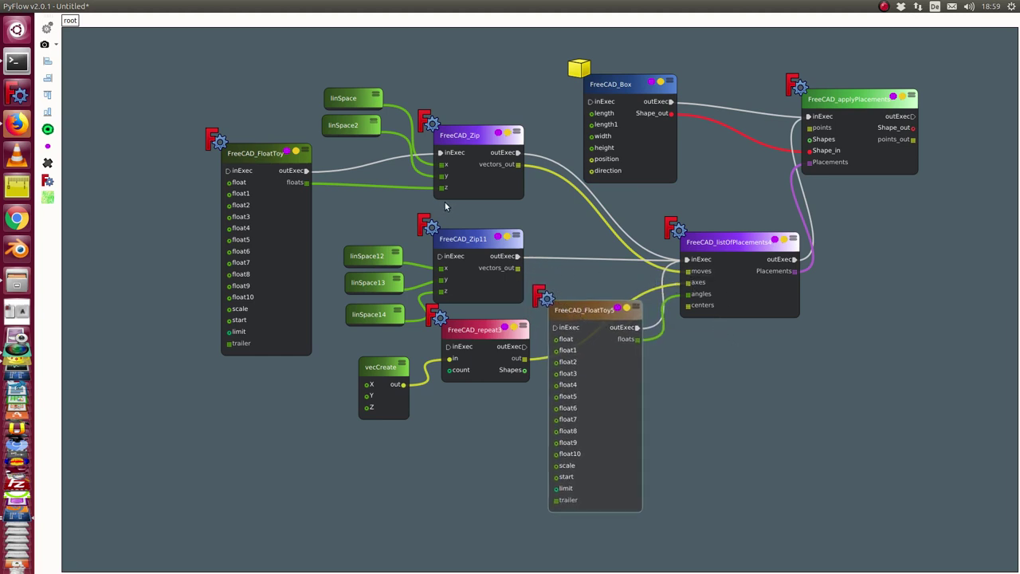
Disconnect FreeCAD_Zip11's execution wire from FreeCAD_listOfPlacements
drag(482, 240, 469, 229)
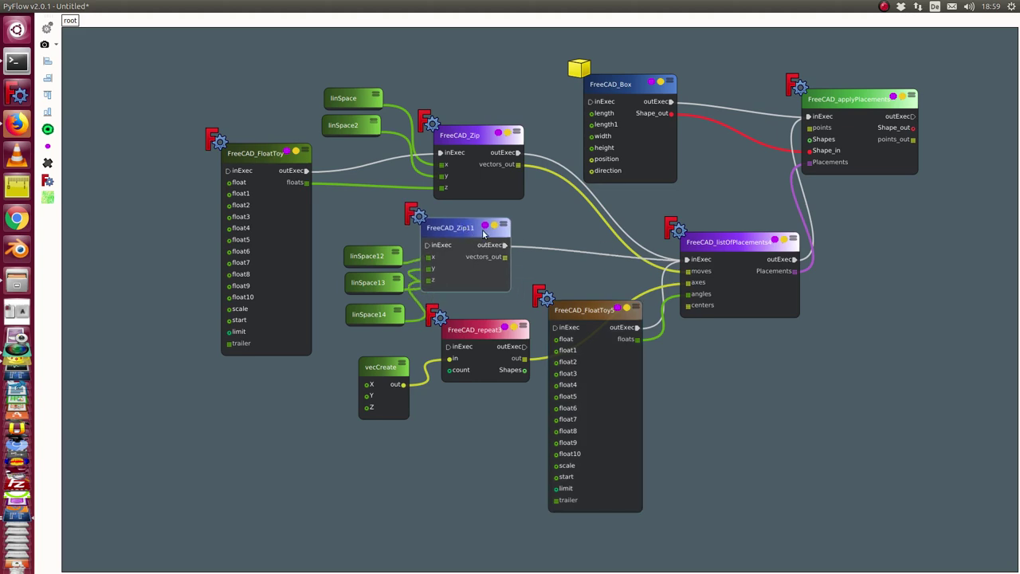
right_click(594, 254)
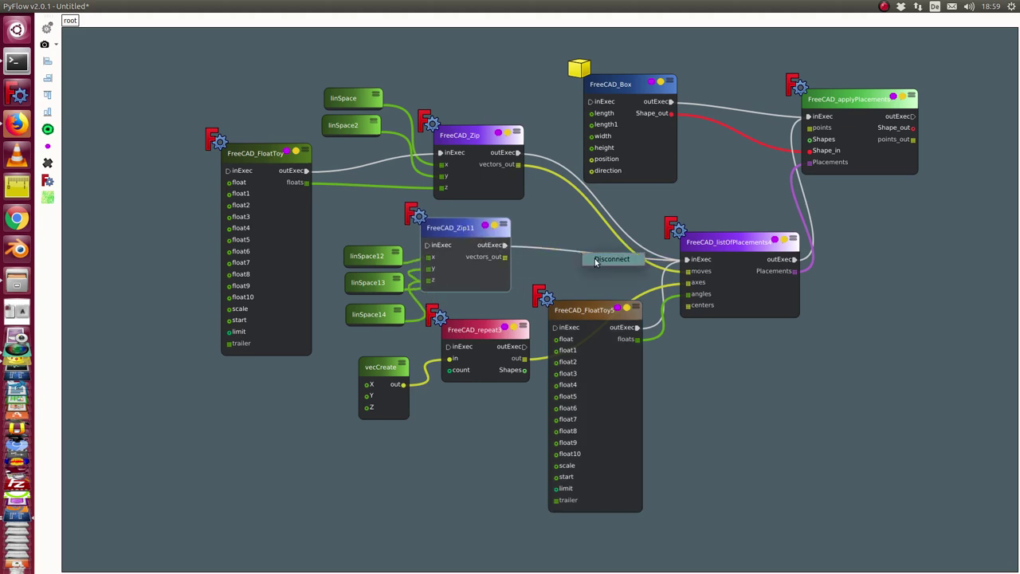
click(610, 259)
Reposition FreeCAD_repeat3 and FreeCAD_applyPlacements to tidy the graph layout
scroll(587, 295, up, 2)
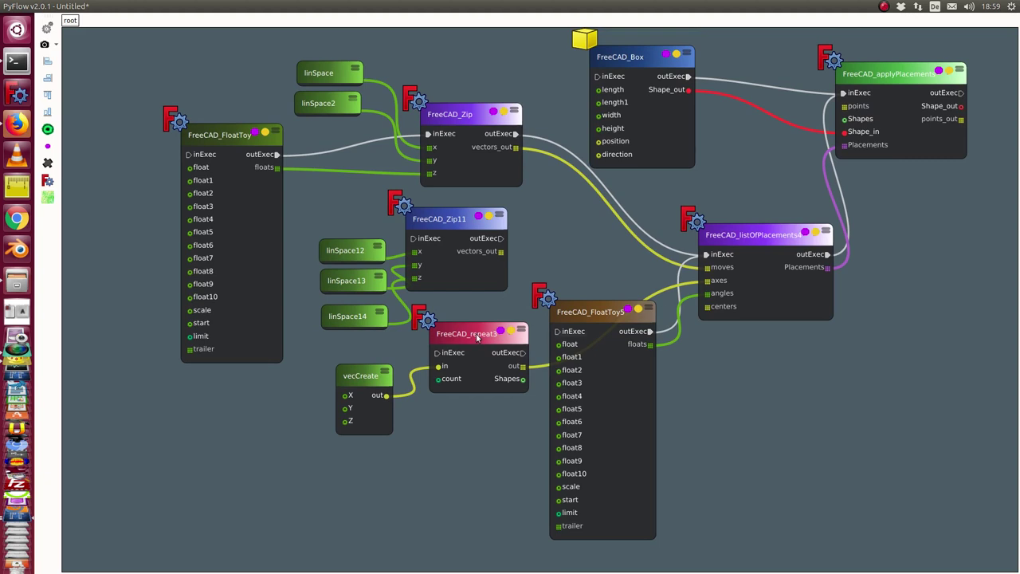
drag(472, 336, 477, 346)
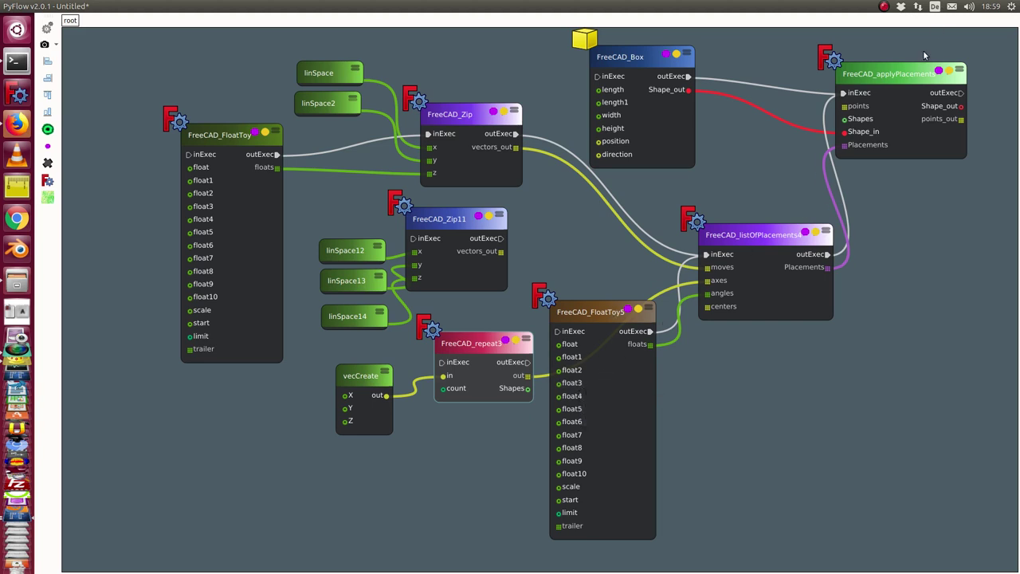
drag(925, 72, 957, 86)
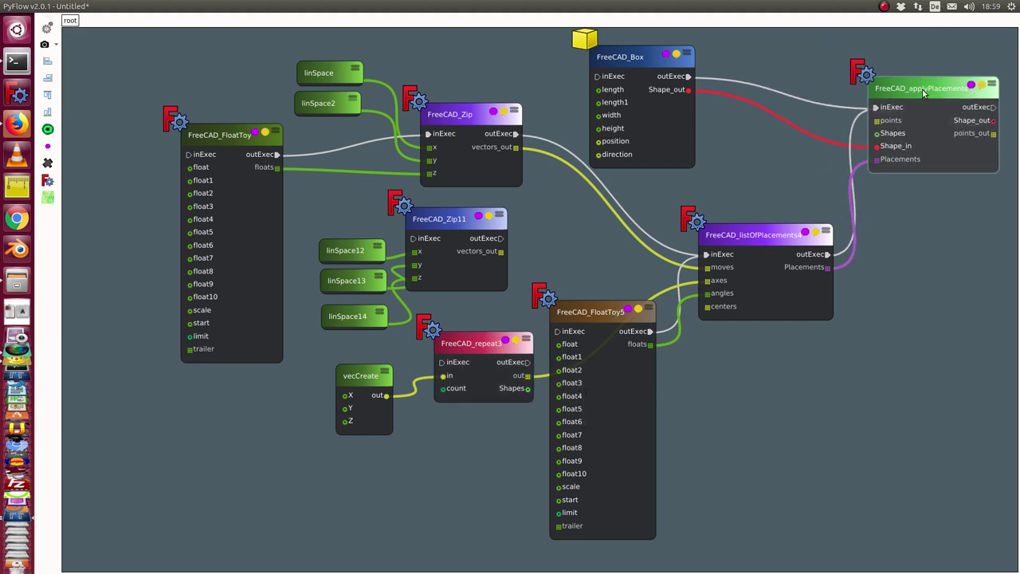